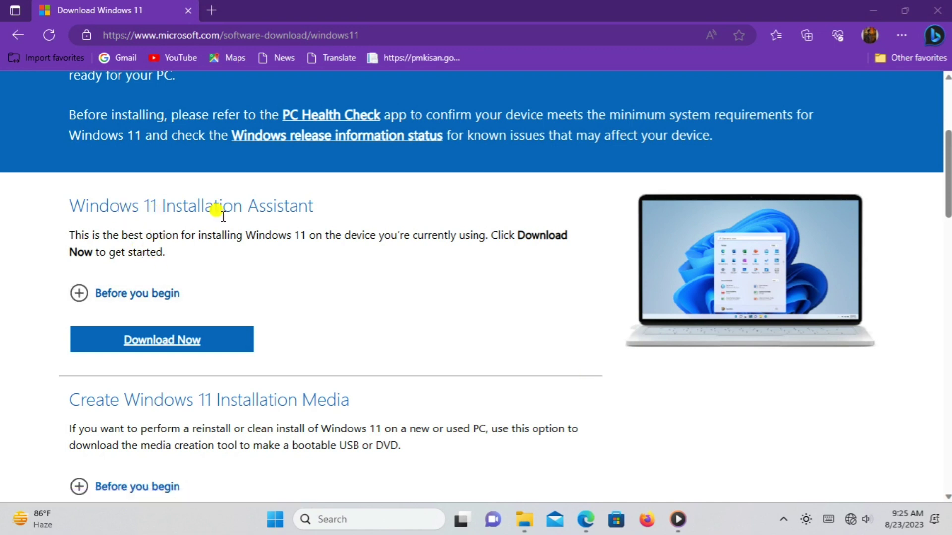
Choose Windows 11 (multi-edition ISO for x64 devices) in the Disk Image (ISO) section and submit the download request.
scroll(272, 223, down, 4)
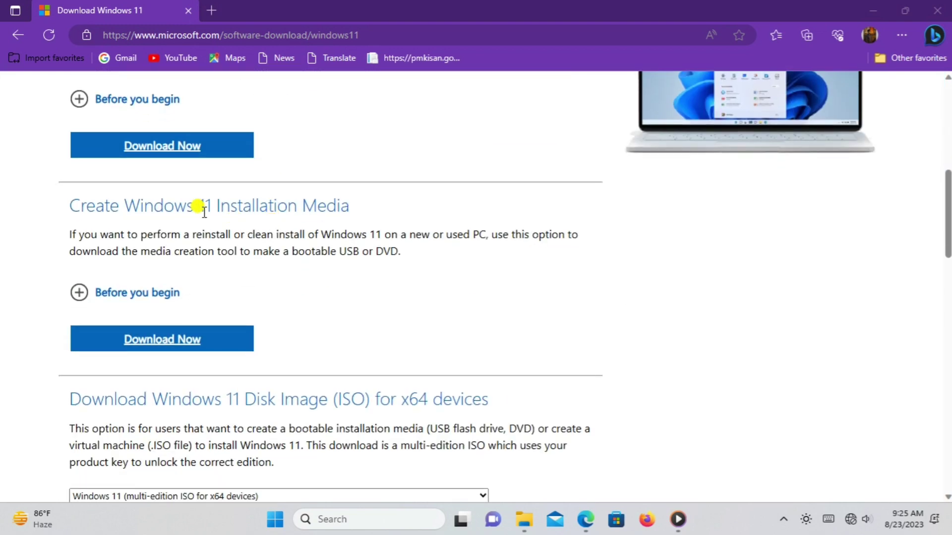
scroll(241, 223, down, 1)
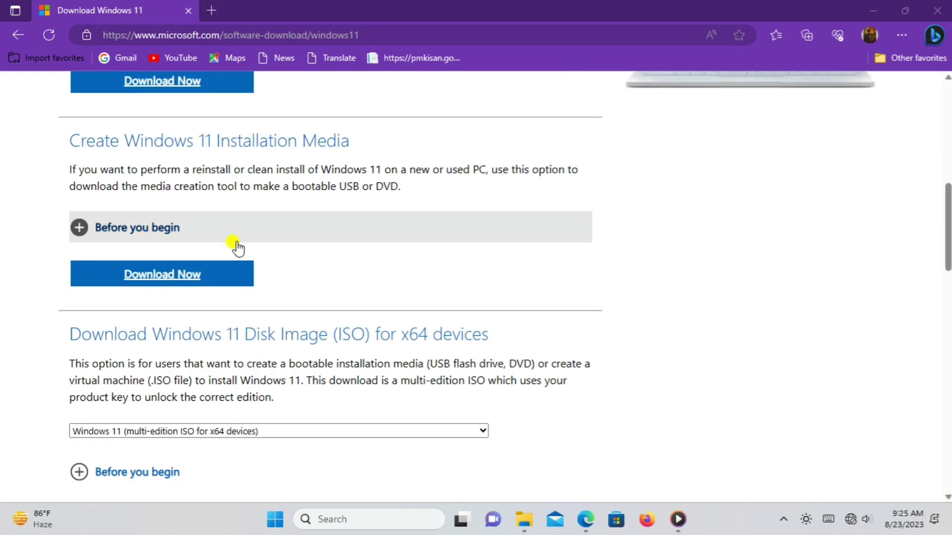
scroll(239, 244, down, 3)
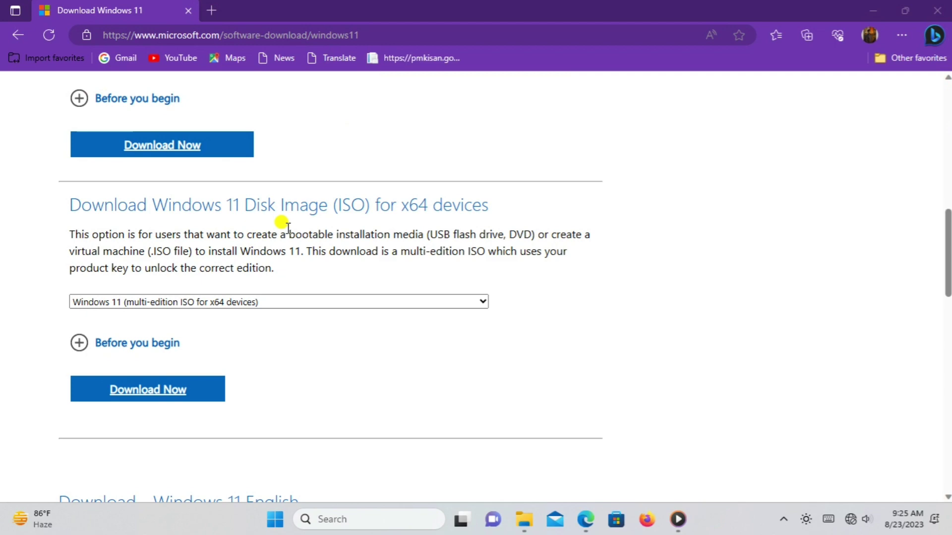
scroll(288, 227, up, 12)
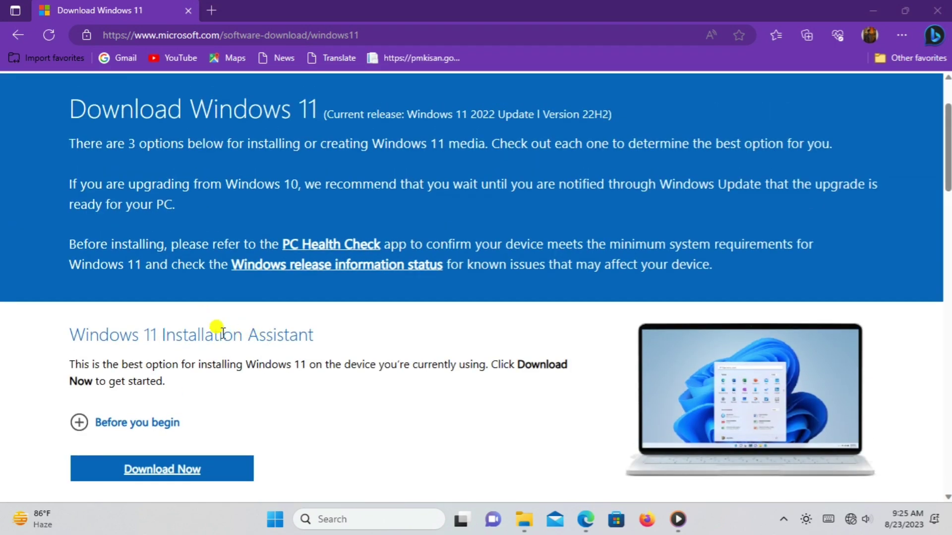
scroll(254, 329, down, 5)
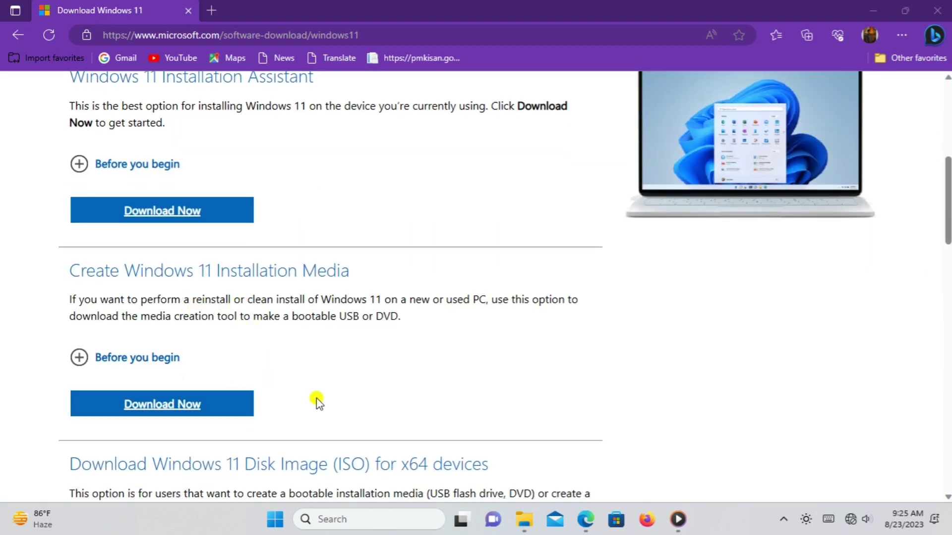
scroll(327, 399, down, 4)
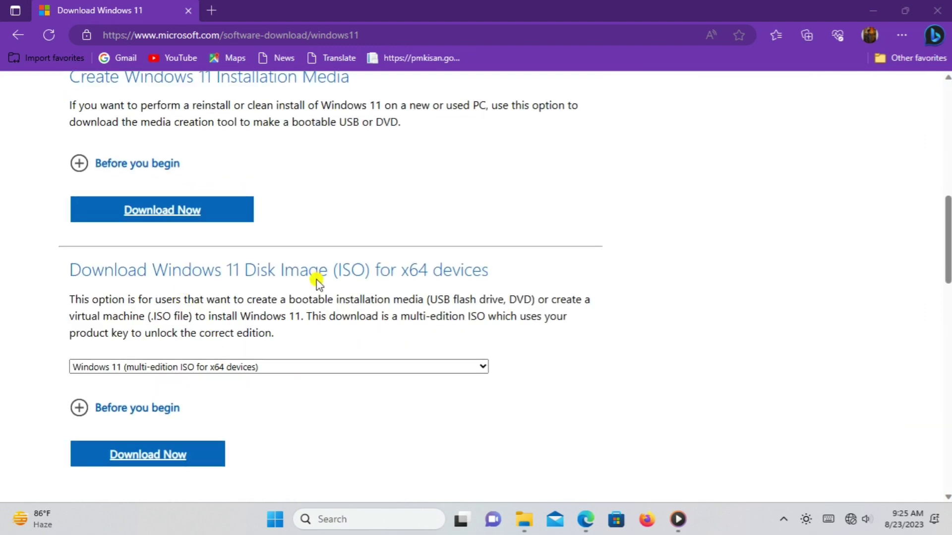
click(297, 367)
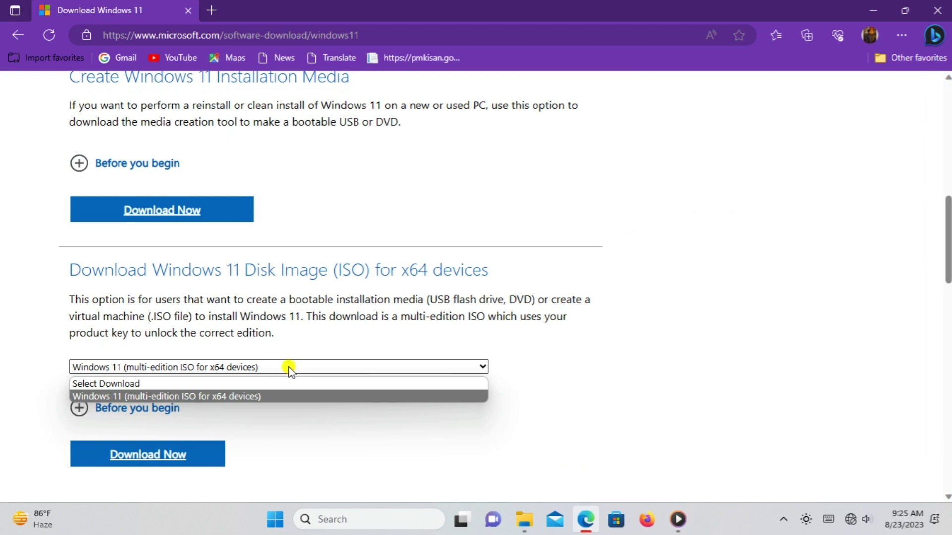
click(277, 397)
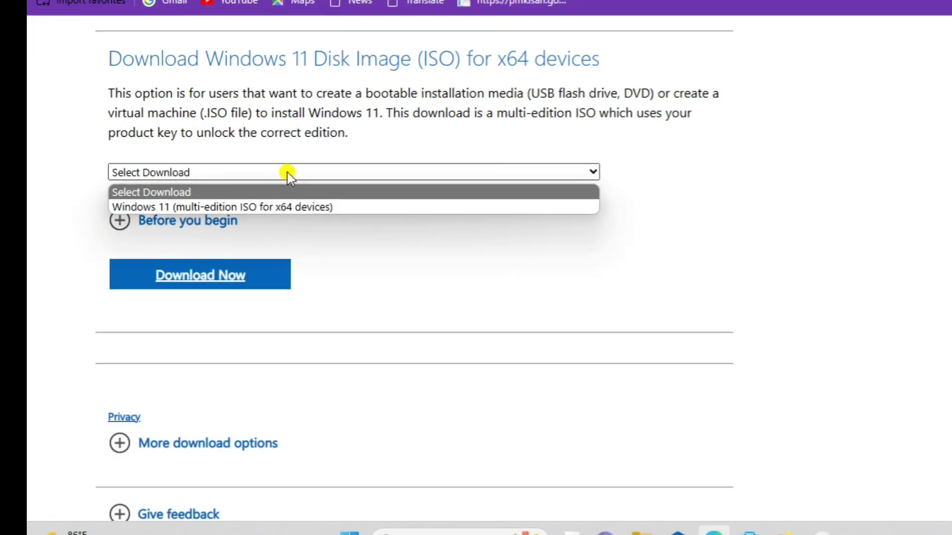
click(190, 206)
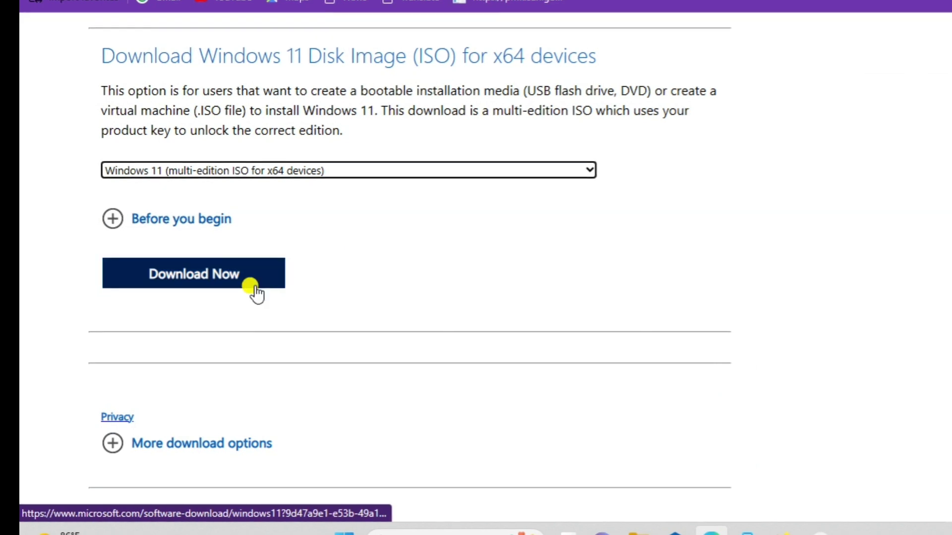
click(198, 284)
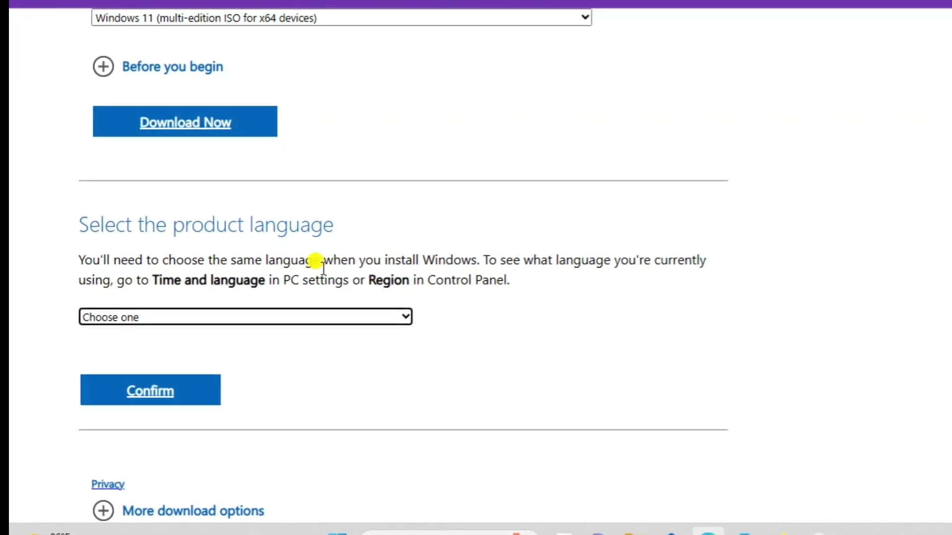
Set the product language to English (United States) and confirm it.
click(279, 315)
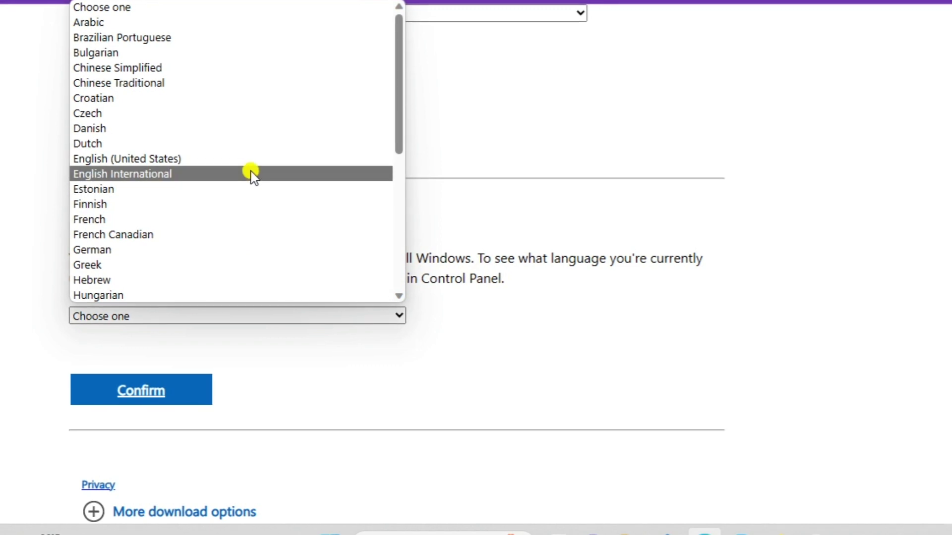
click(249, 160)
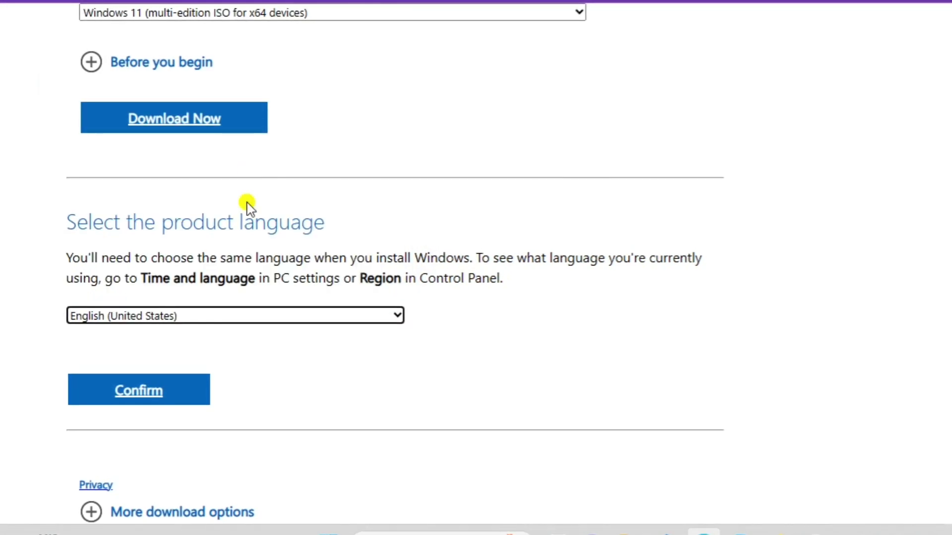
click(157, 390)
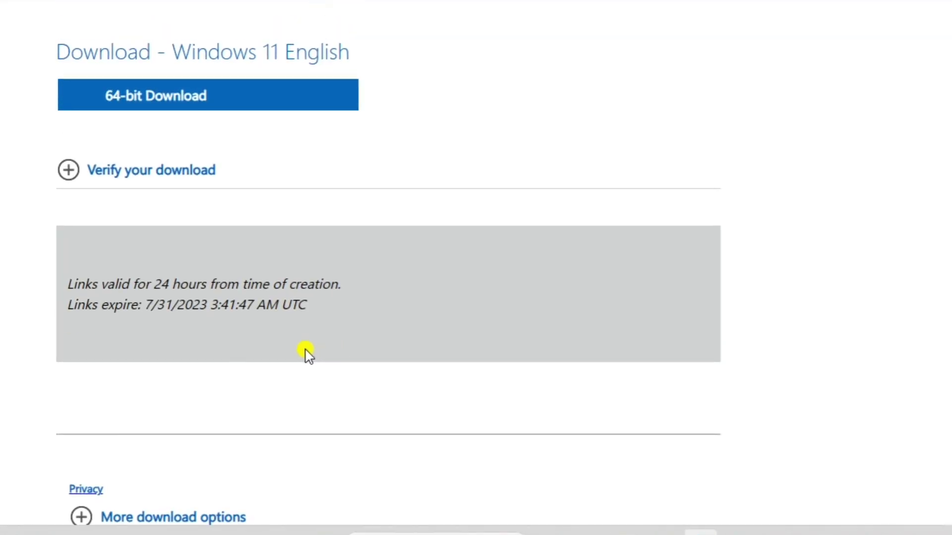
Start the 64-bit download of the Windows 11 English ISO and cancel it in the download list.
scroll(254, 237, up, 2)
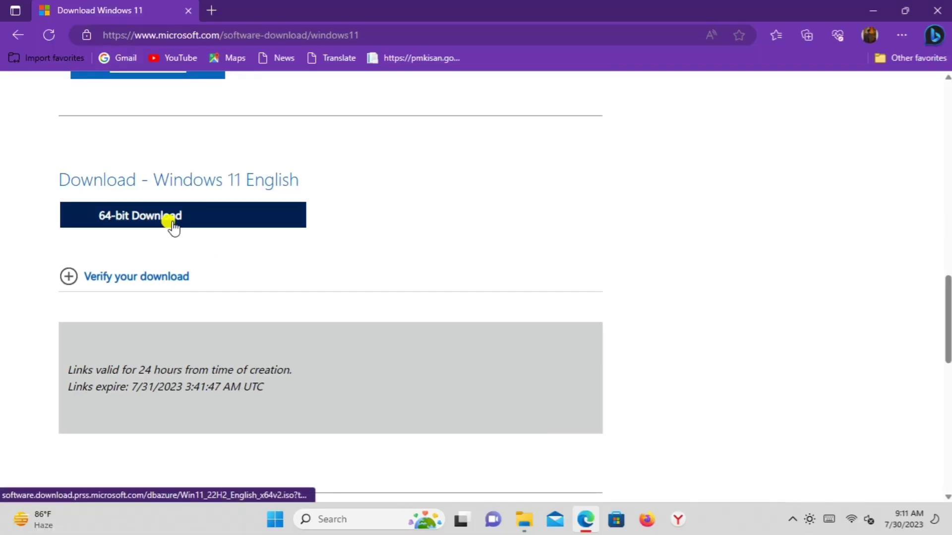
click(173, 227)
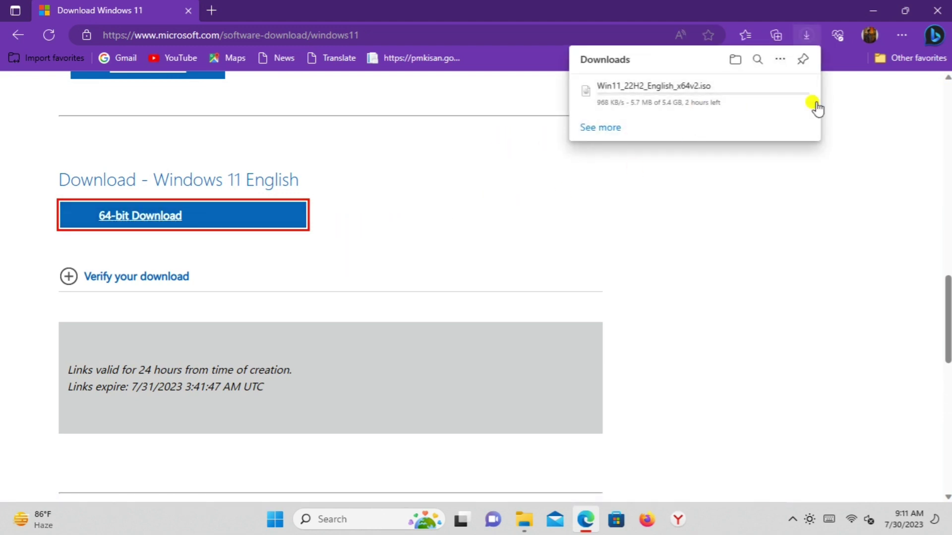
click(790, 97)
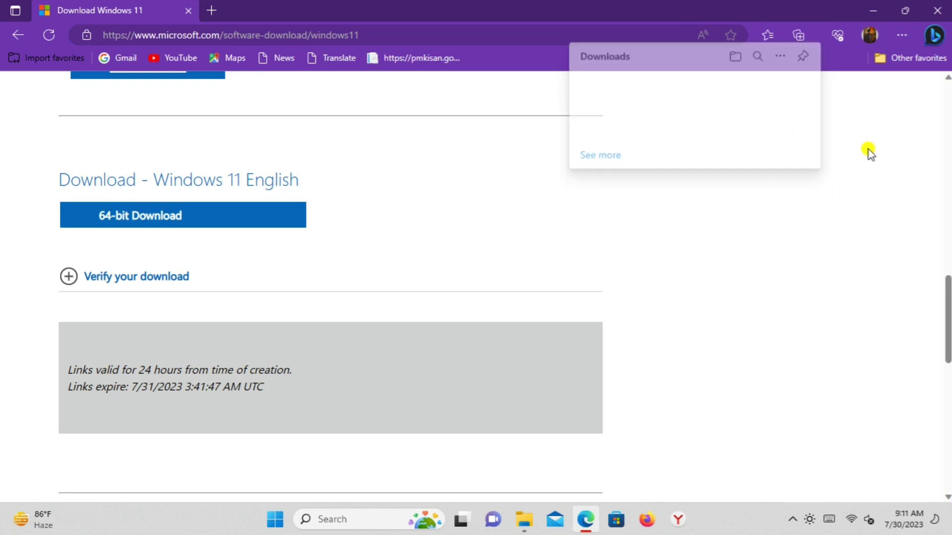
Minimize the browser, switch to File Explorer's windows 11 22h2 folder on drive E:, and select the Win11_22H2_English_x64v2.iso file.
click(874, 11)
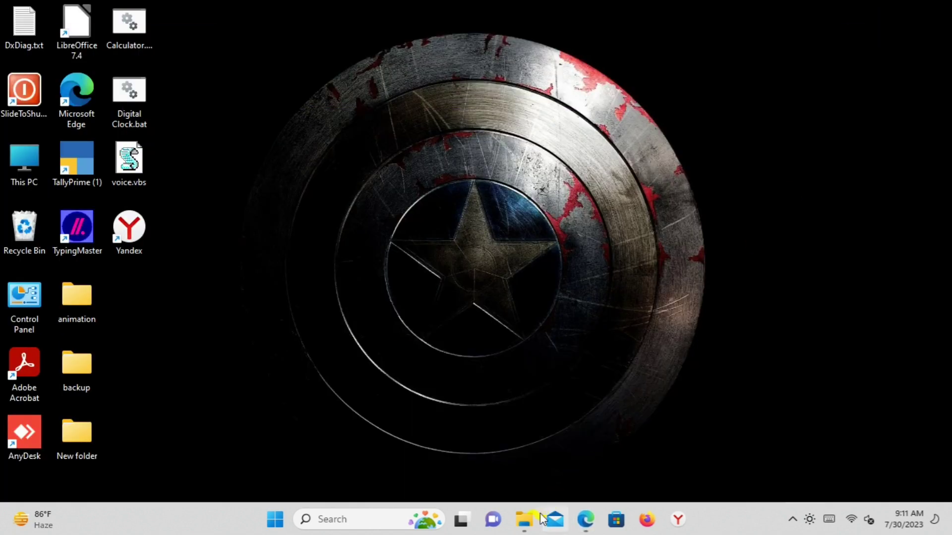
mouse_move(523, 524)
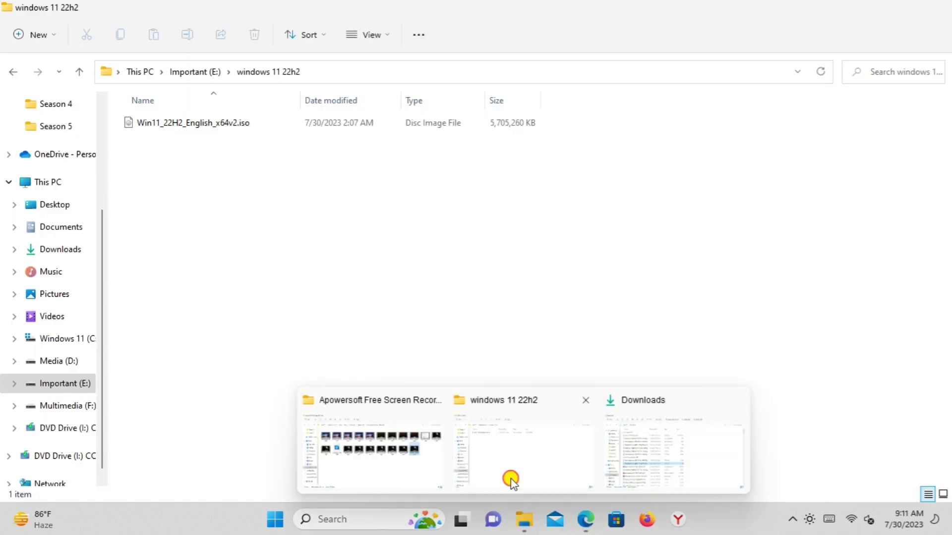
click(510, 473)
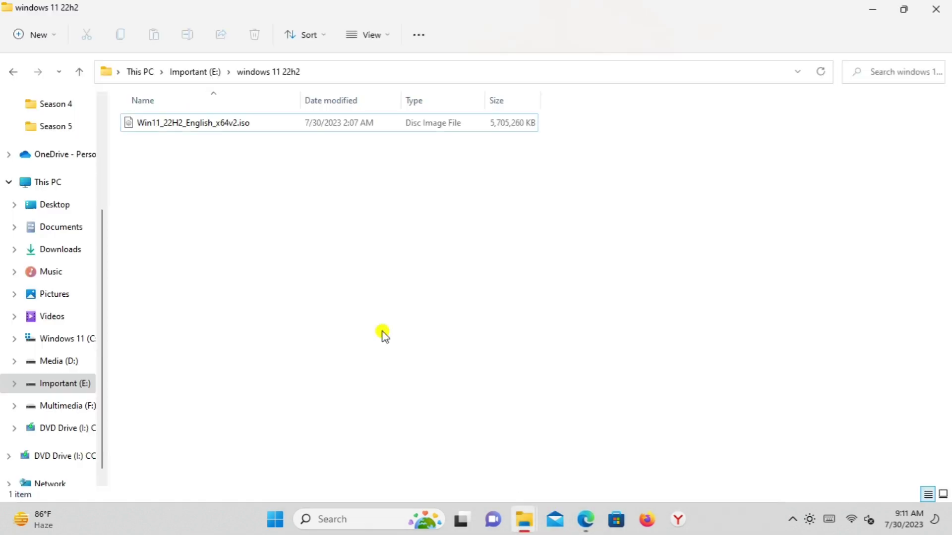
click(242, 128)
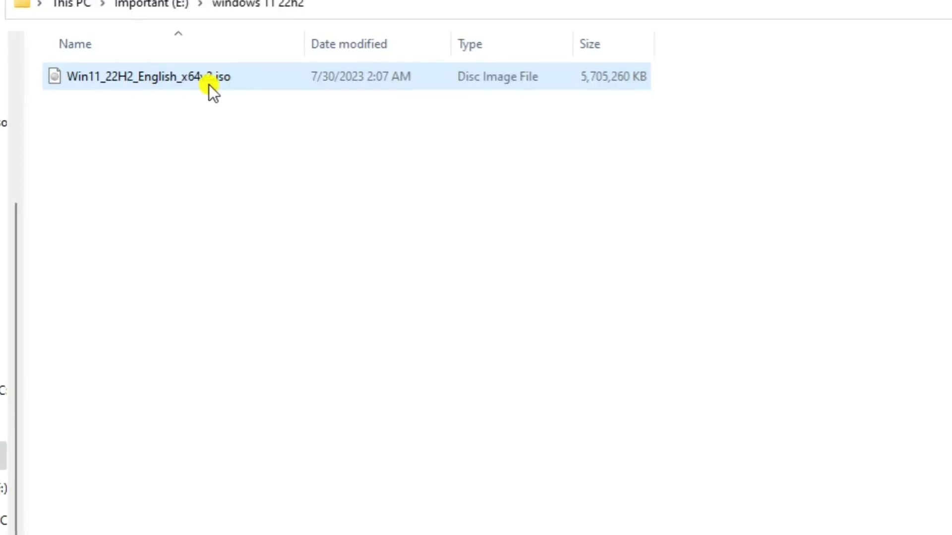
Create a new folder named "windows 11 22h2" beside the ISO file.
click(168, 145)
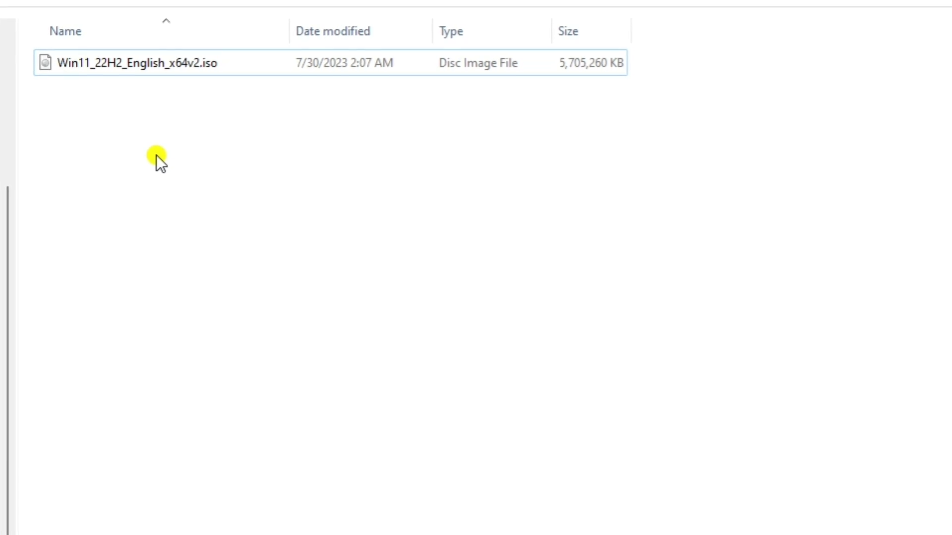
key(ctrl+shift+n)
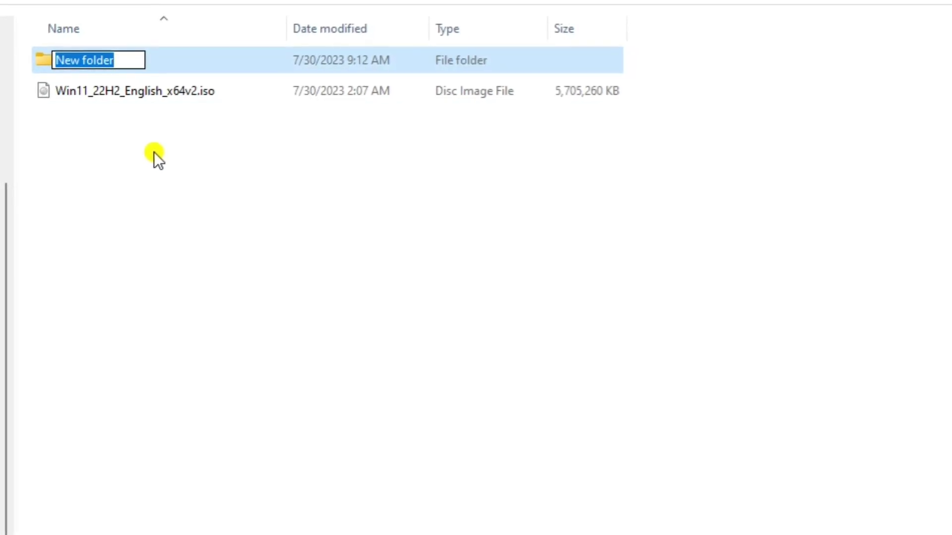
text(windows 11 22h2)
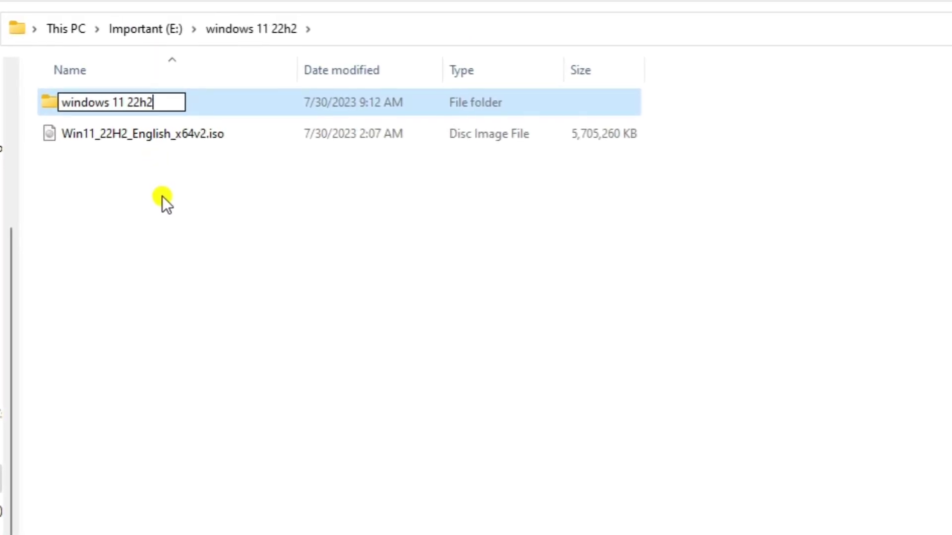
key(Return)
Mount Win11_22H2_English_x64v2.iso and copy all of its files and folders into the new windows 11 22h2 subfolder.
click(203, 135)
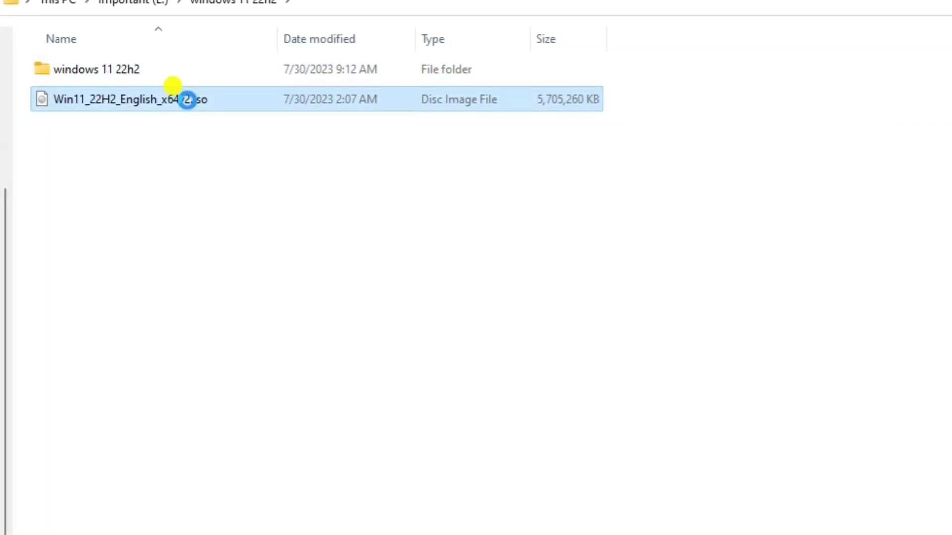
double_click(187, 100)
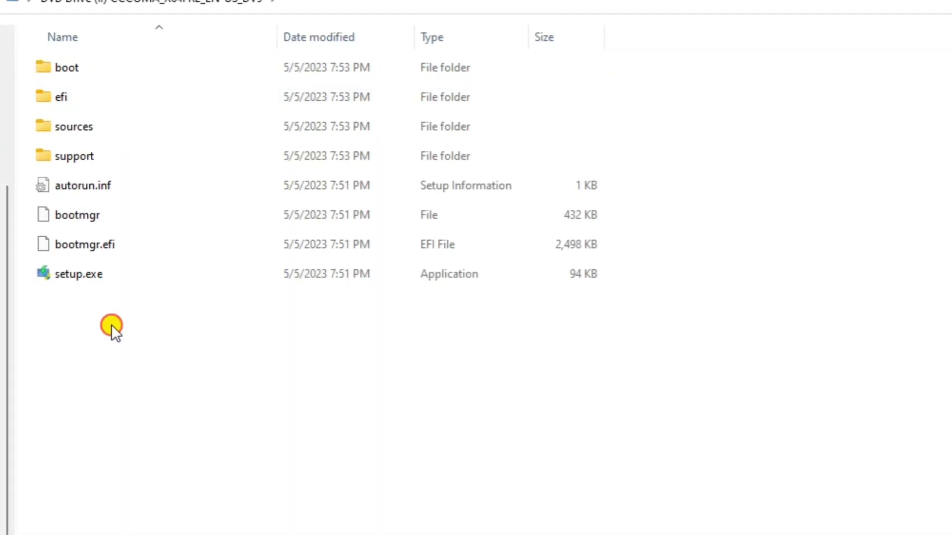
drag(111, 324, 204, 48)
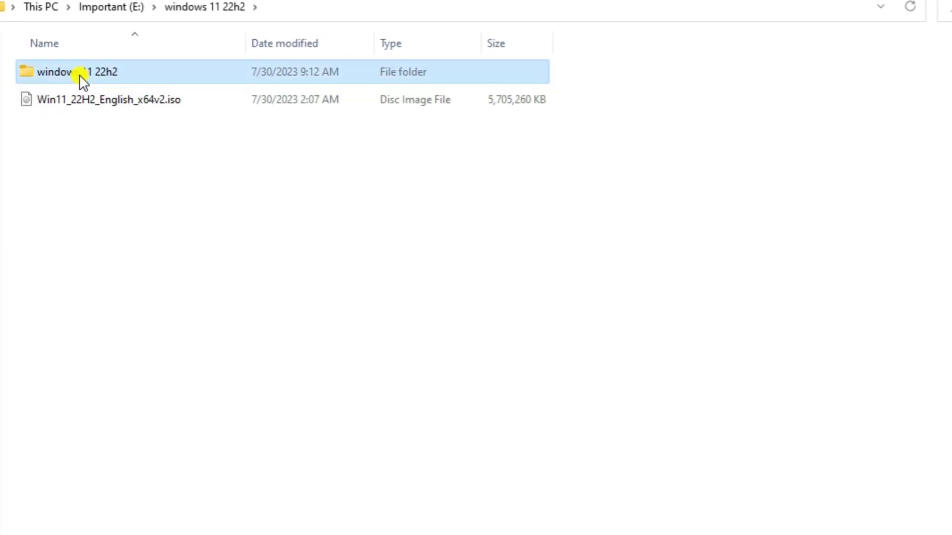
double_click(81, 75)
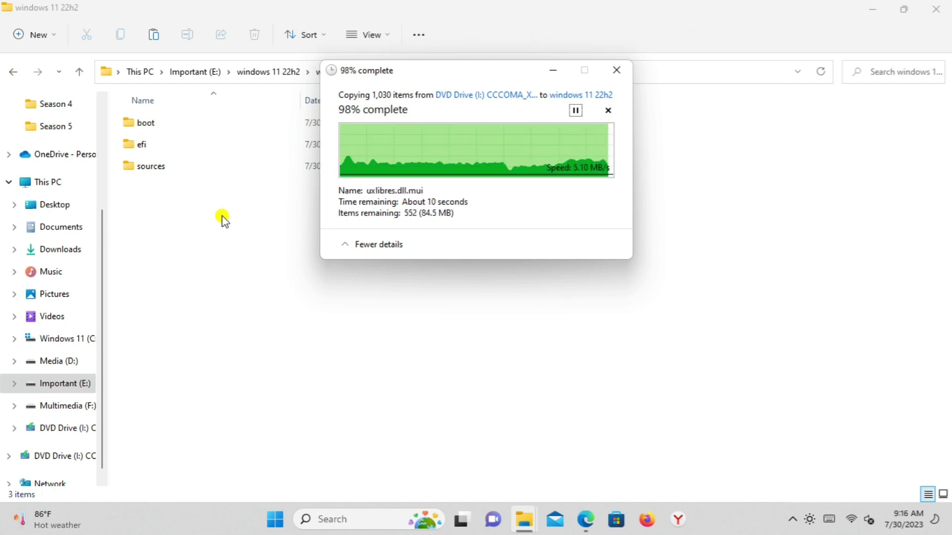
click(321, 361)
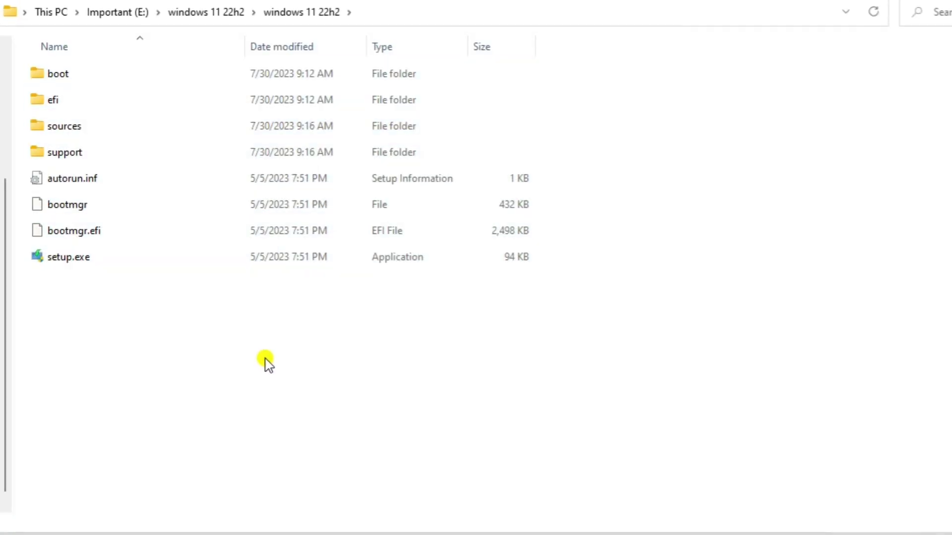
Run setup.exe from the copied installation files and proceed past the Install Windows 11 page.
double_click(122, 269)
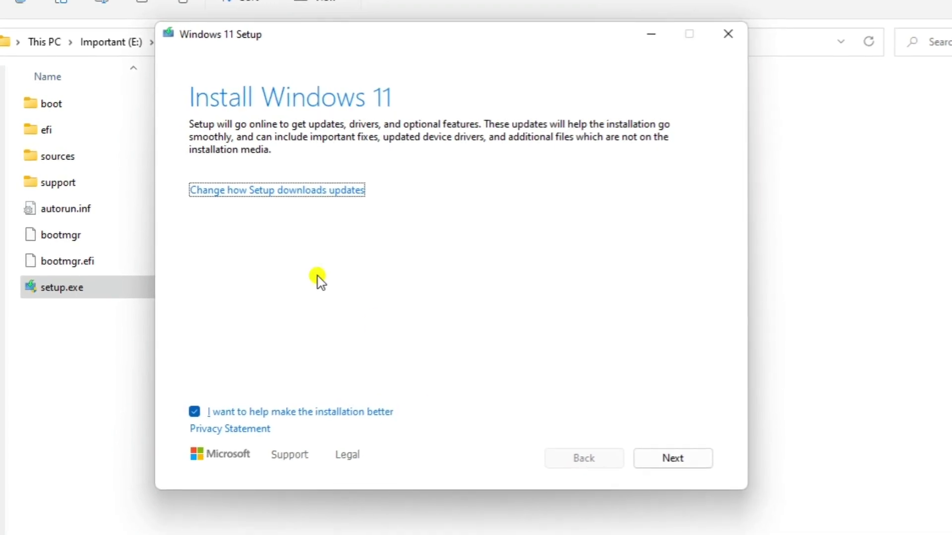
click(673, 466)
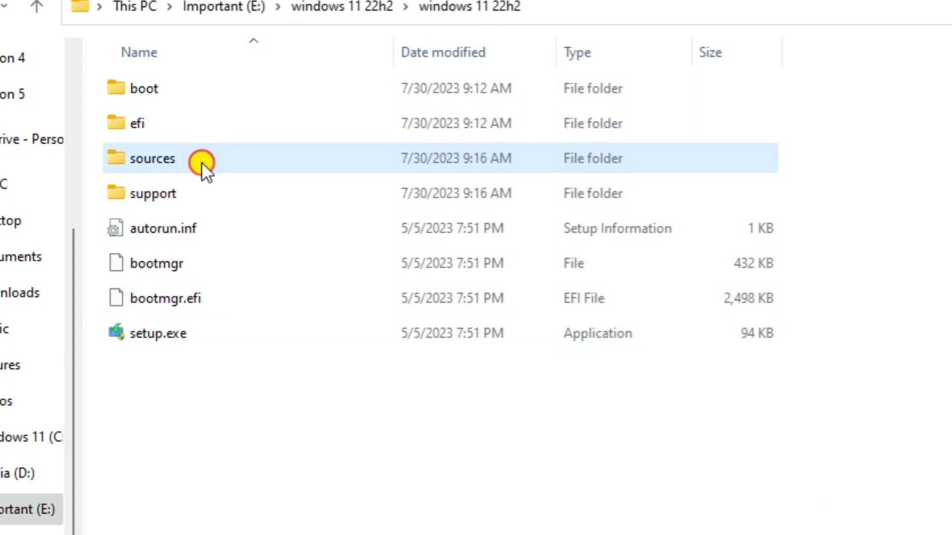
Open appraiserres.dll from the sources folder of the copied installation files in Notepad.
double_click(200, 161)
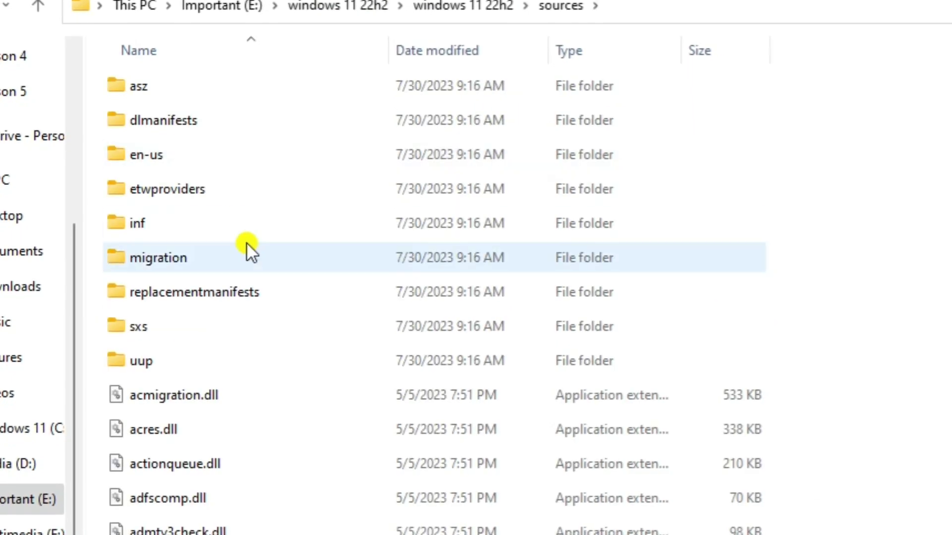
scroll(275, 399, down, 3)
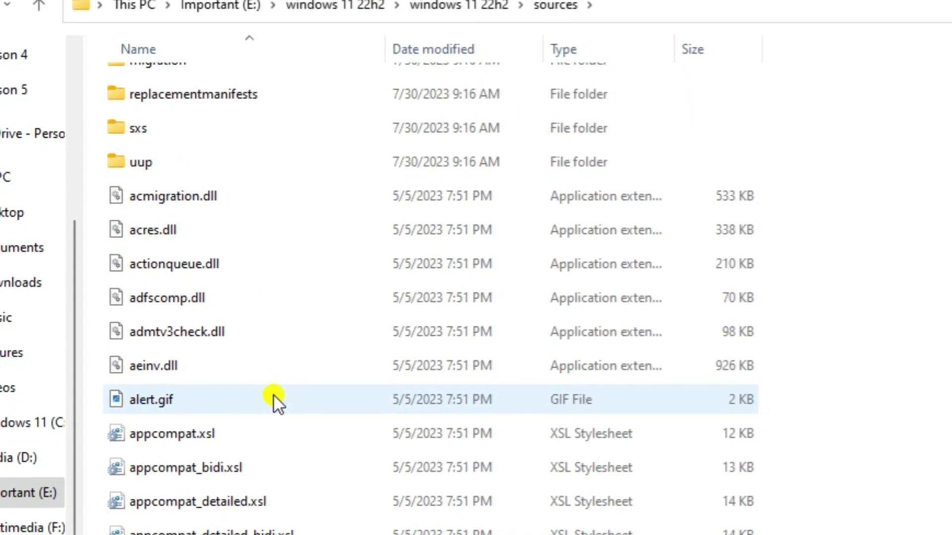
scroll(273, 394, down, 3)
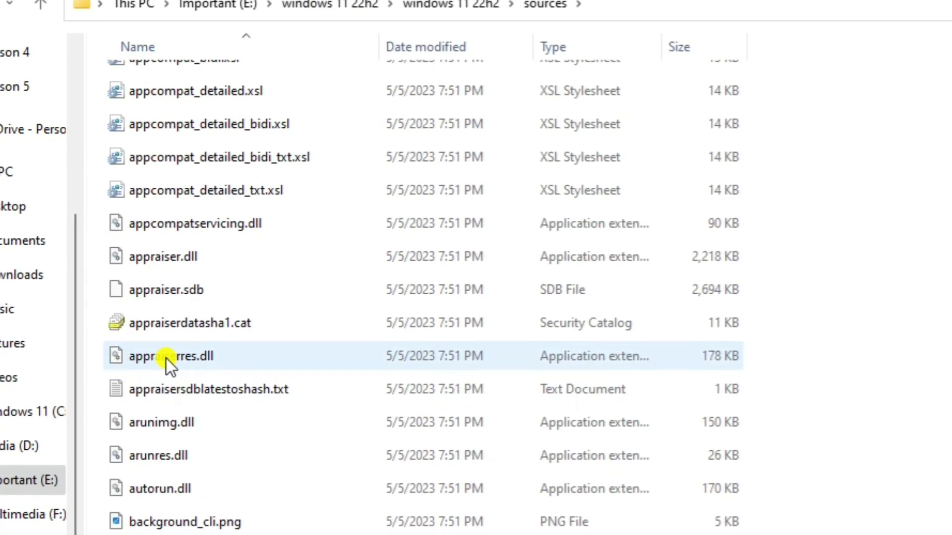
mouse_move(165, 356)
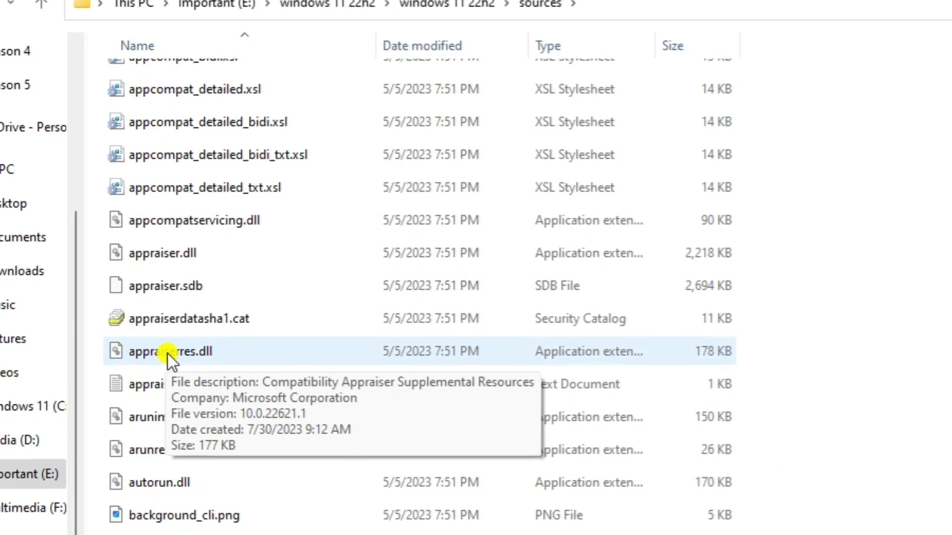
click(167, 349)
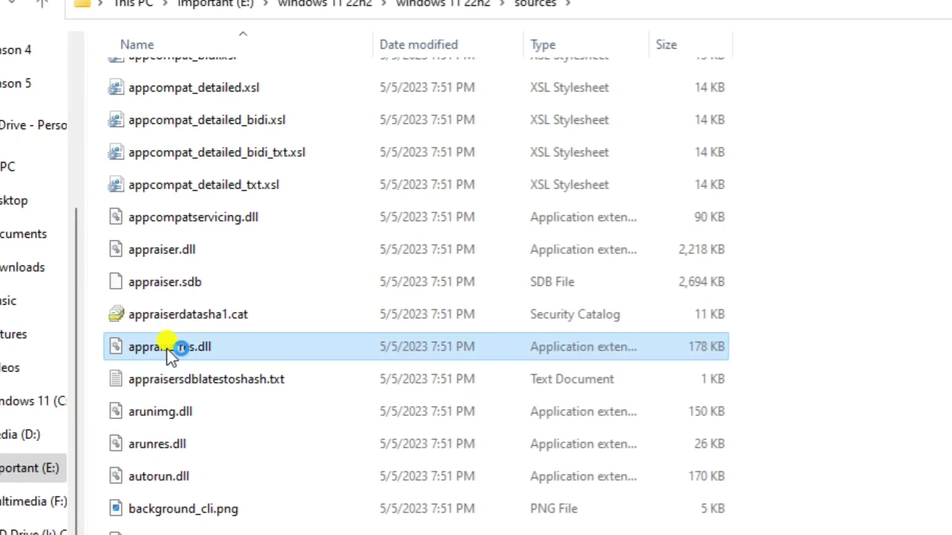
double_click(166, 345)
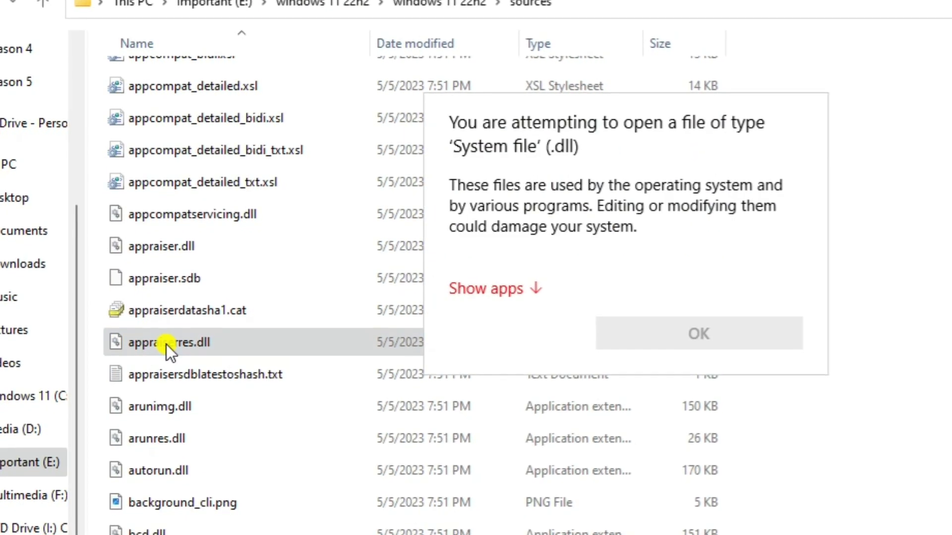
click(495, 289)
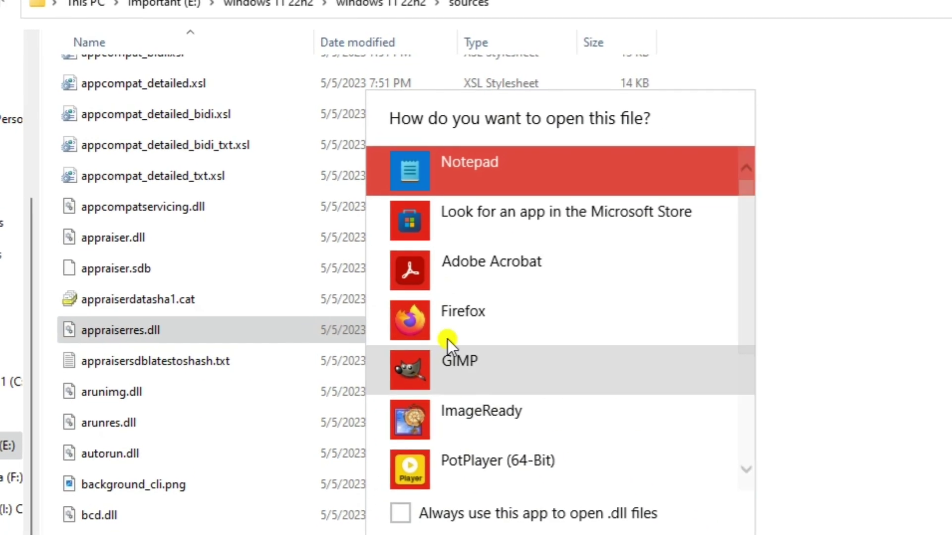
scroll(471, 376, down, 4)
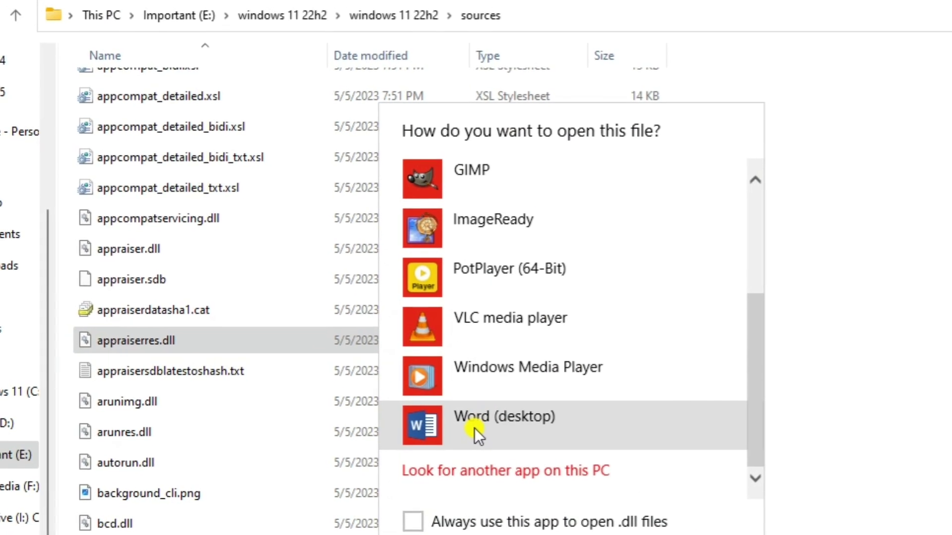
scroll(470, 419, up, 4)
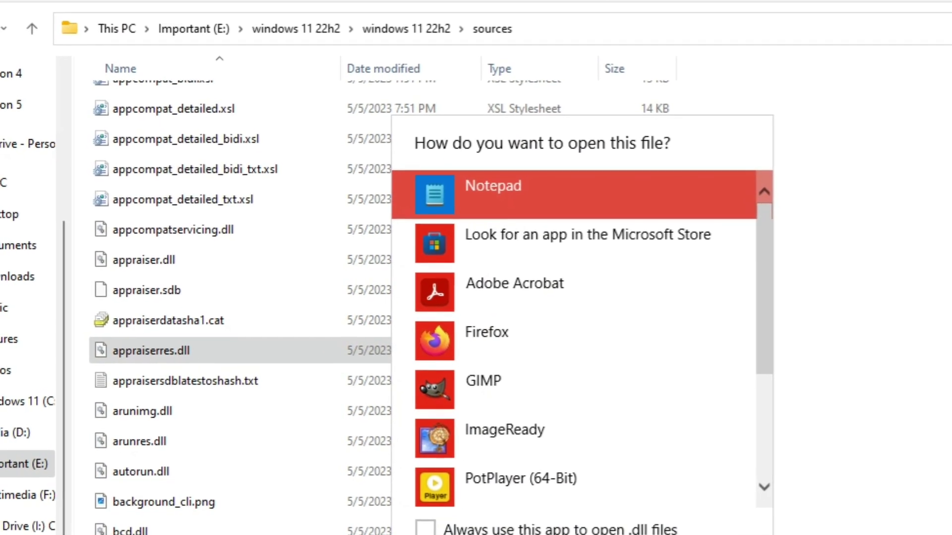
key(Return)
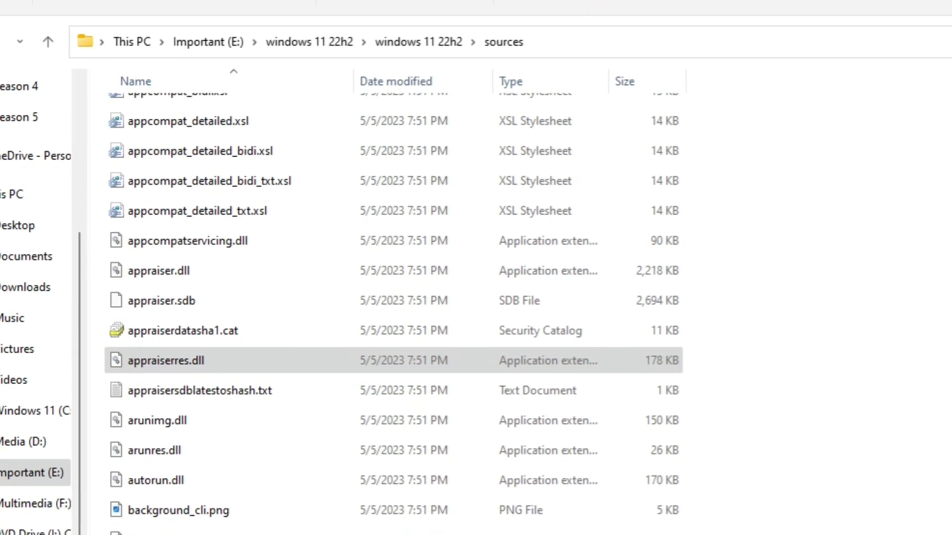
Delete the entire contents of appraiserres.dll, save the emptied file and close Notepad.
click(314, 138)
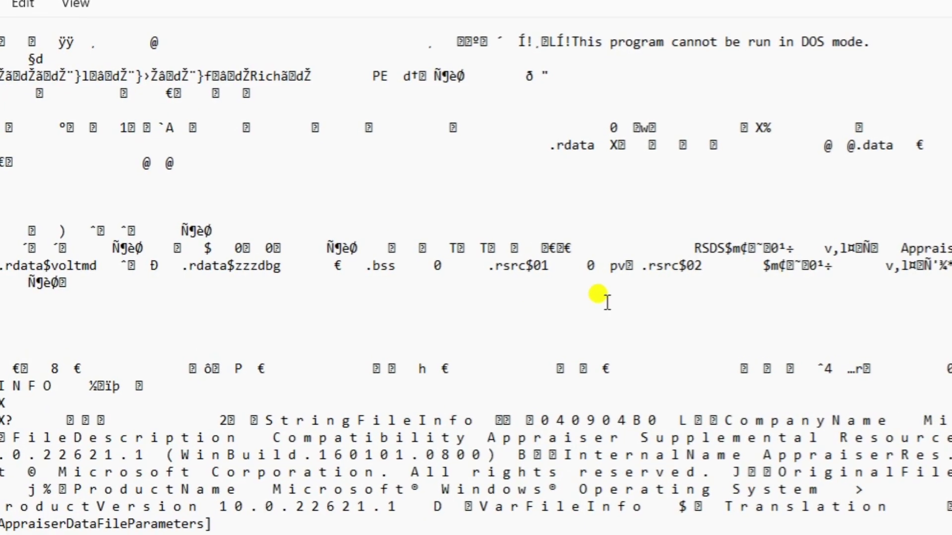
key(ctrl+a)
key(Delete)
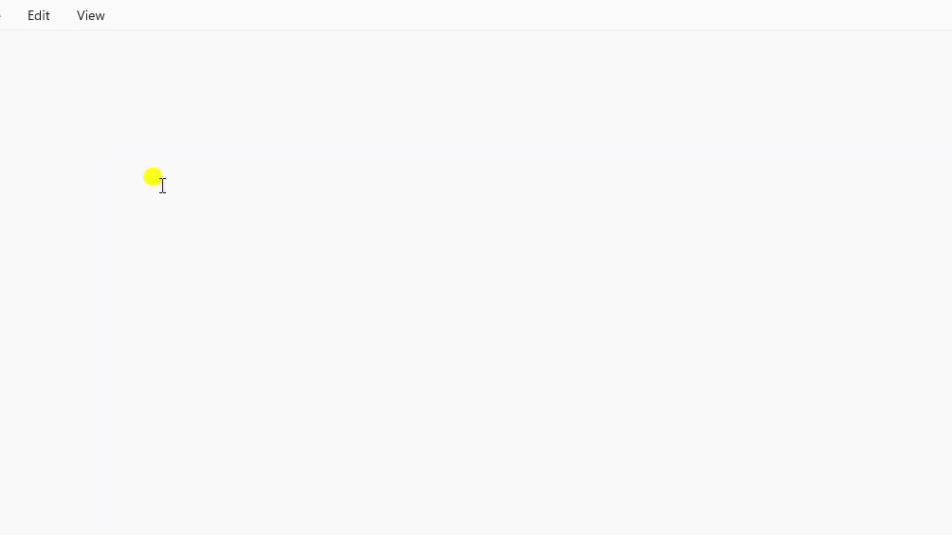
click(14, 29)
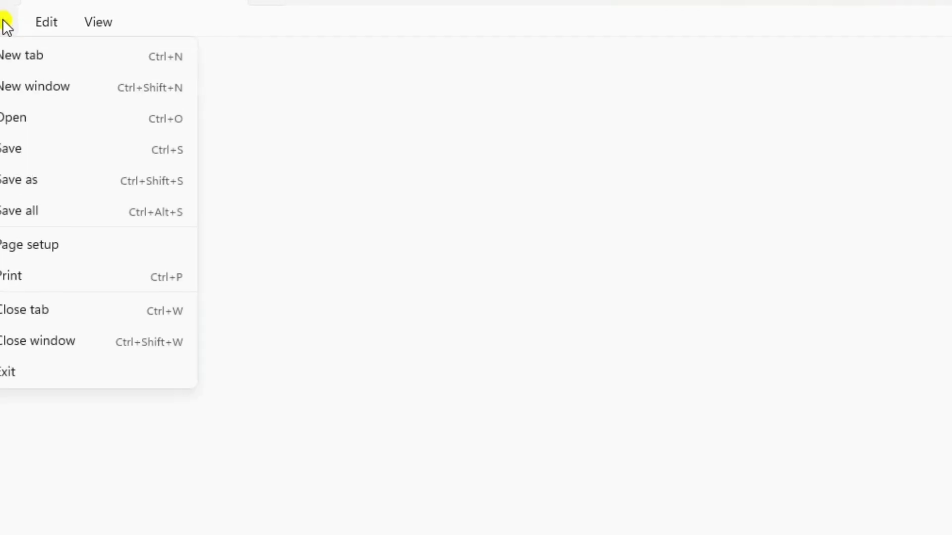
click(22, 148)
key(alt+F4)
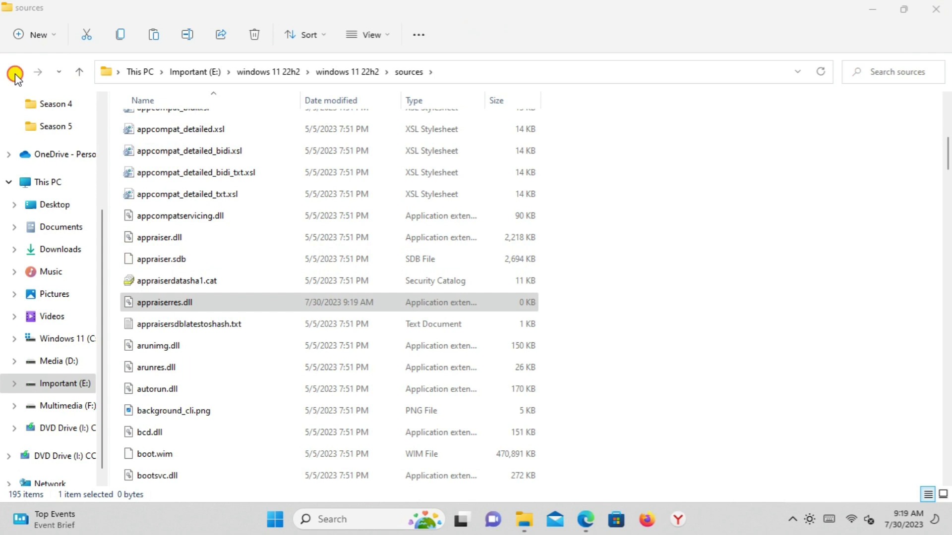
Return to the parent windows 11 22h2 folder and use setup.exe to install Windows 11 Pro, keeping personal files and apps.
click(15, 75)
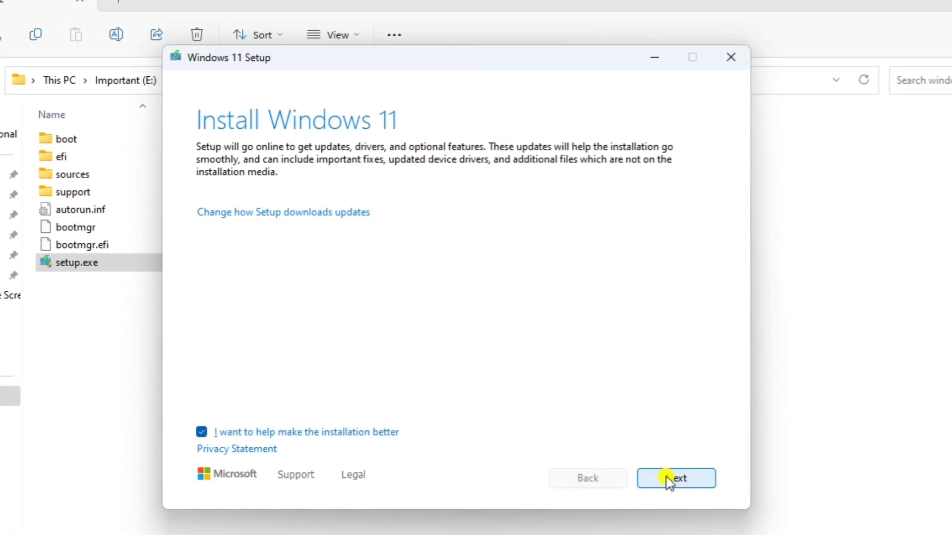
click(668, 480)
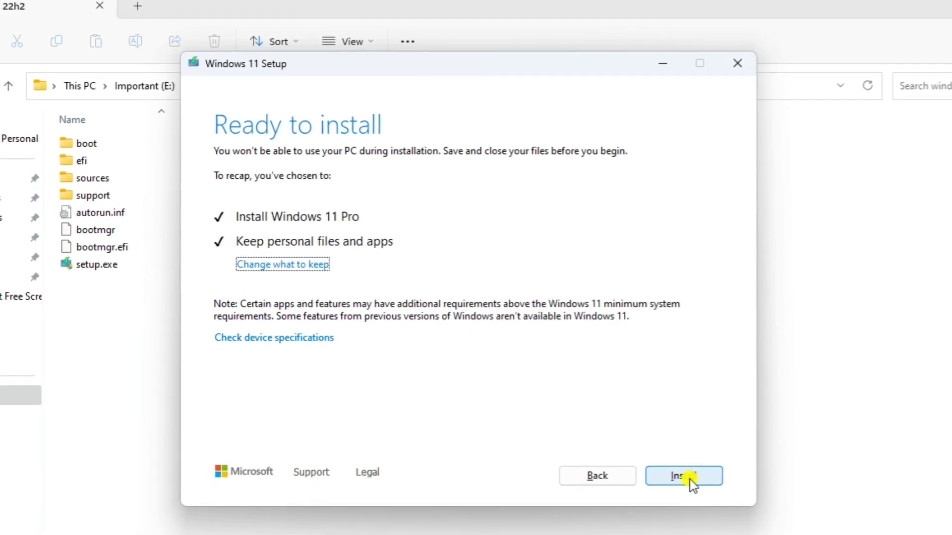
click(683, 477)
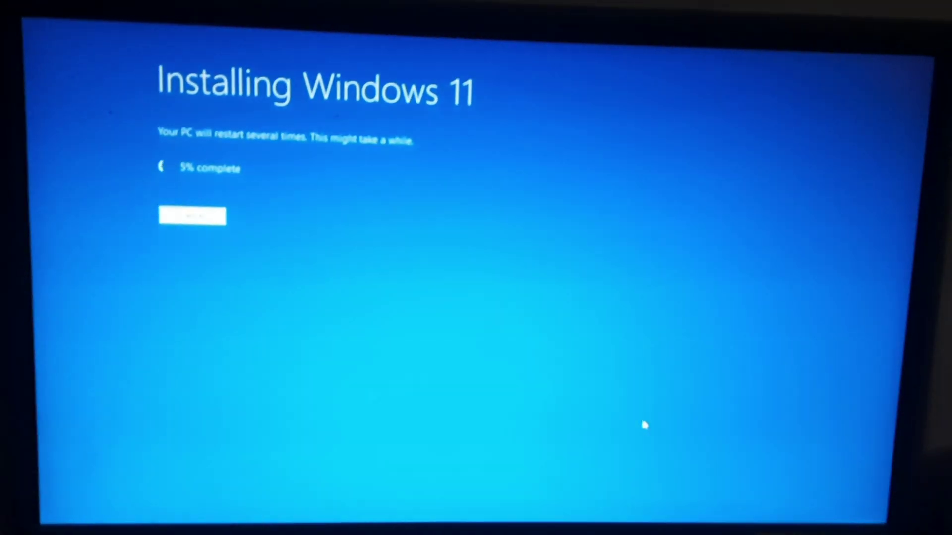